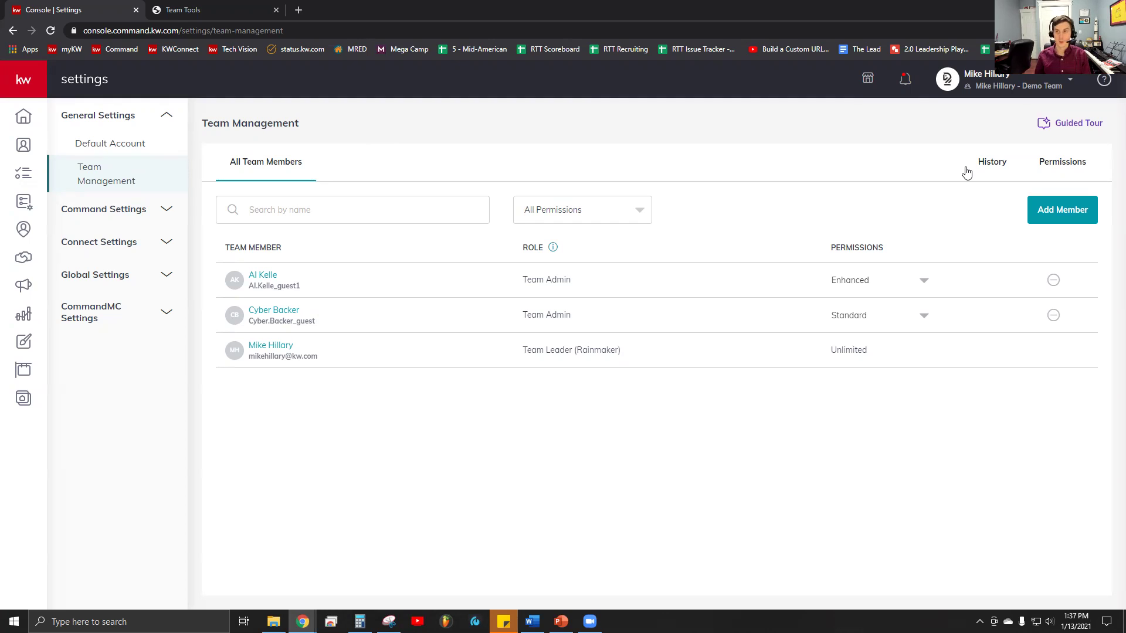
- Dismiss the account dropdown and briefly highlight, then deselect, the Team Leader's role text
{"action": "left_click", "coordinate": [972, 75]}
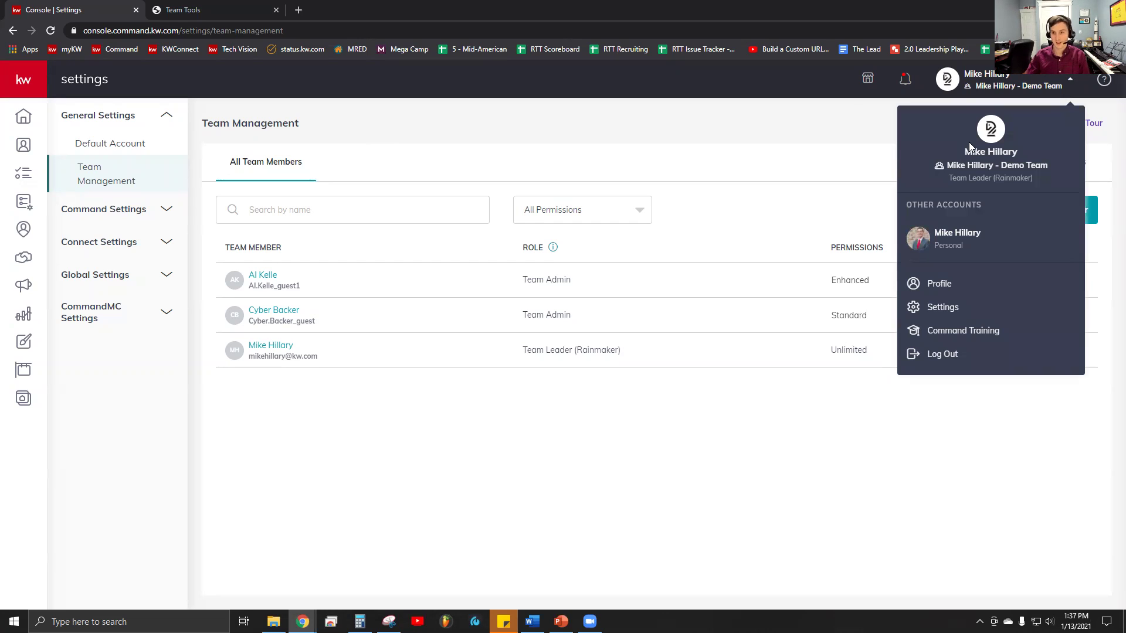
{"action": "left_click", "coordinate": [562, 165]}
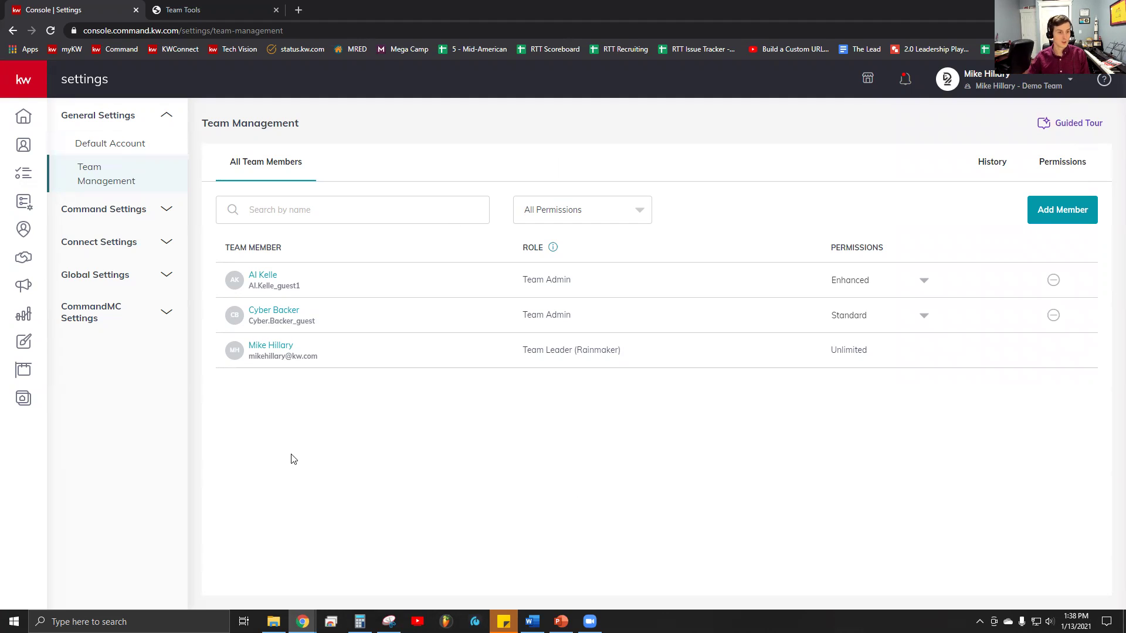
{"action": "left_click_drag", "start_coordinate": [536, 354], "coordinate": [617, 350]}
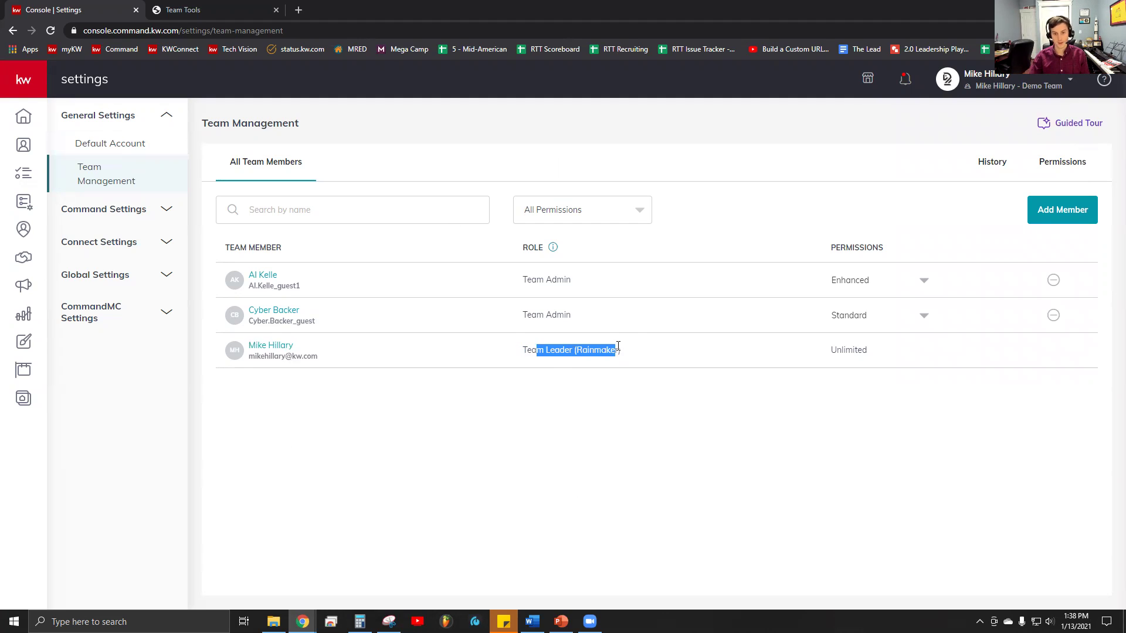
{"action": "left_click", "coordinate": [673, 341]}
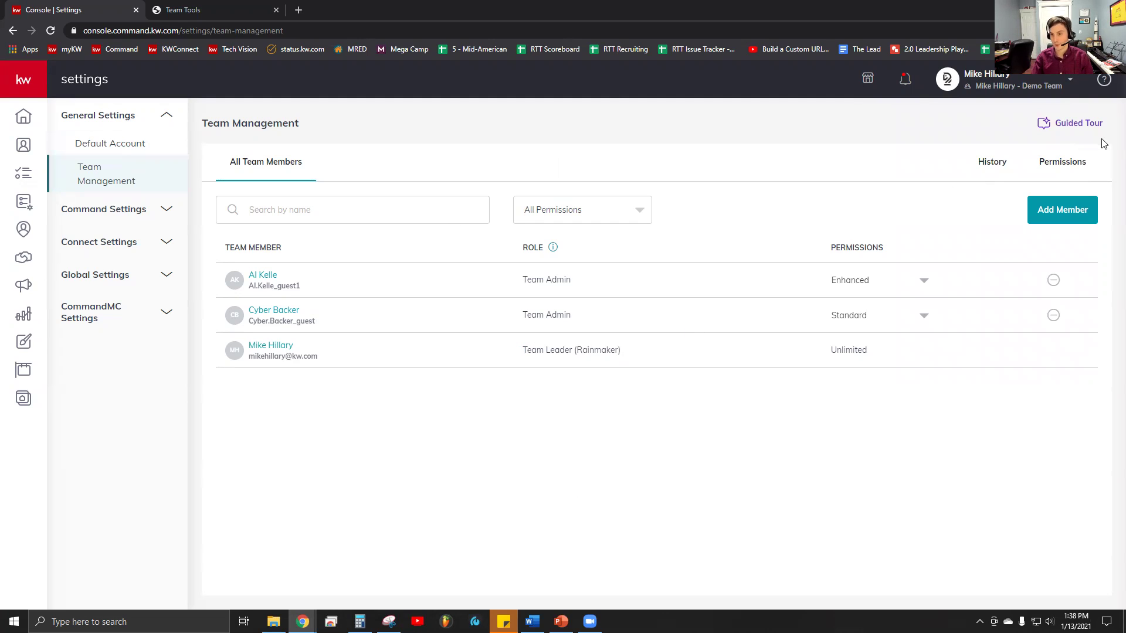
- Choose 'Add team member' as the type in the Add Member dialog
{"action": "left_click", "coordinate": [1077, 214]}
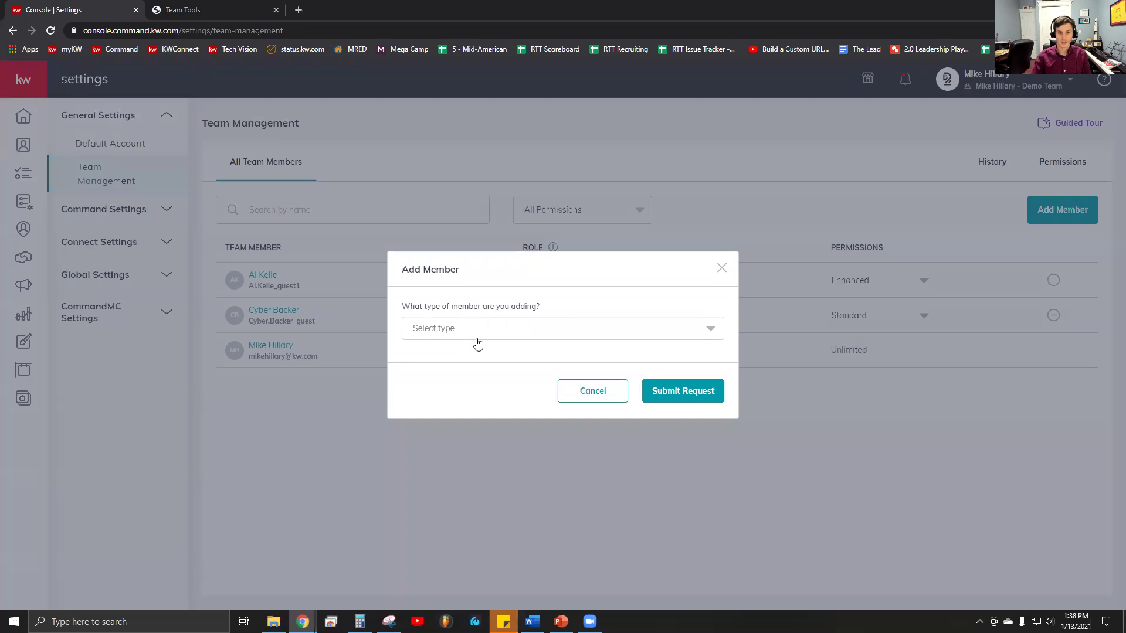
{"action": "left_click", "coordinate": [478, 344]}
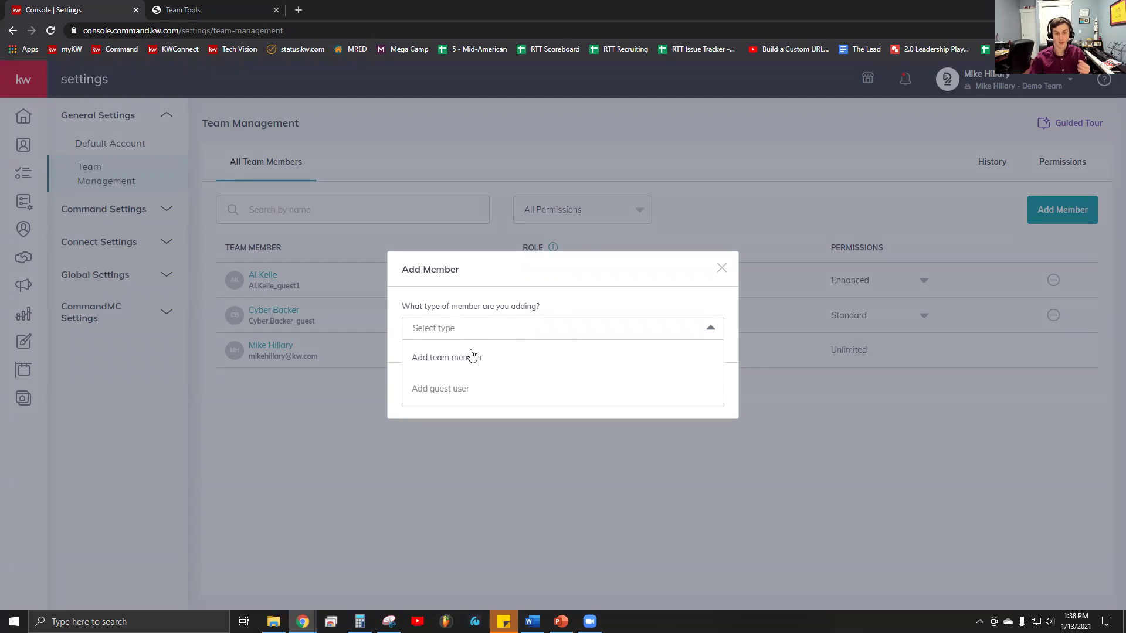
{"action": "left_click", "coordinate": [443, 371]}
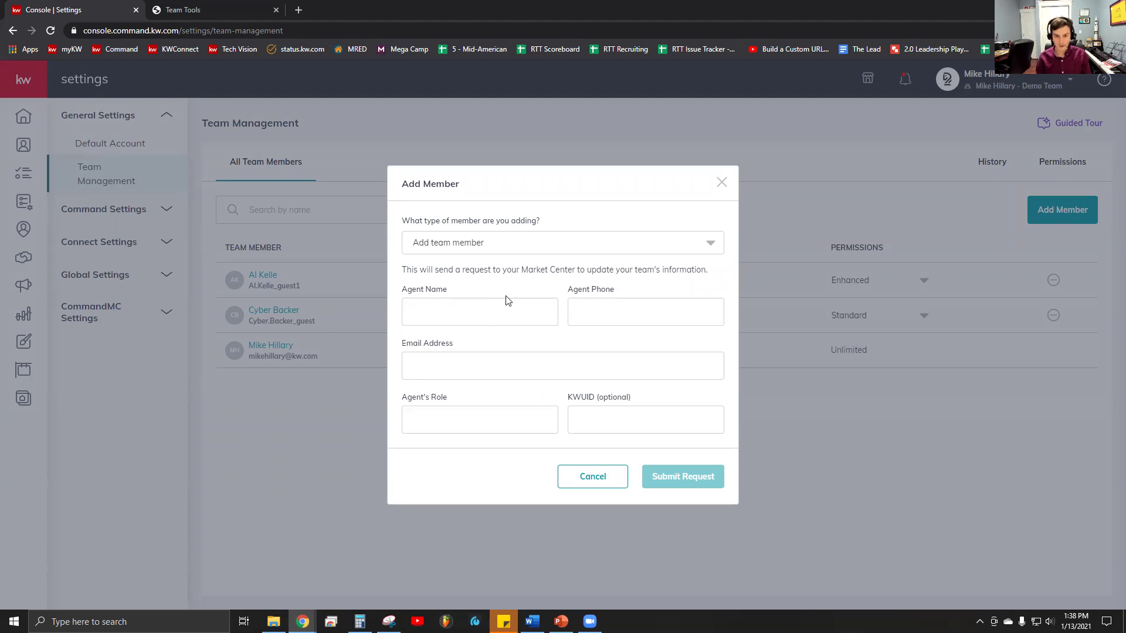
- Enter the agent's full name, phone number and e-mail, and set Agent's Role to 'Coaching Program'
{"action": "left_click", "coordinate": [462, 312]}
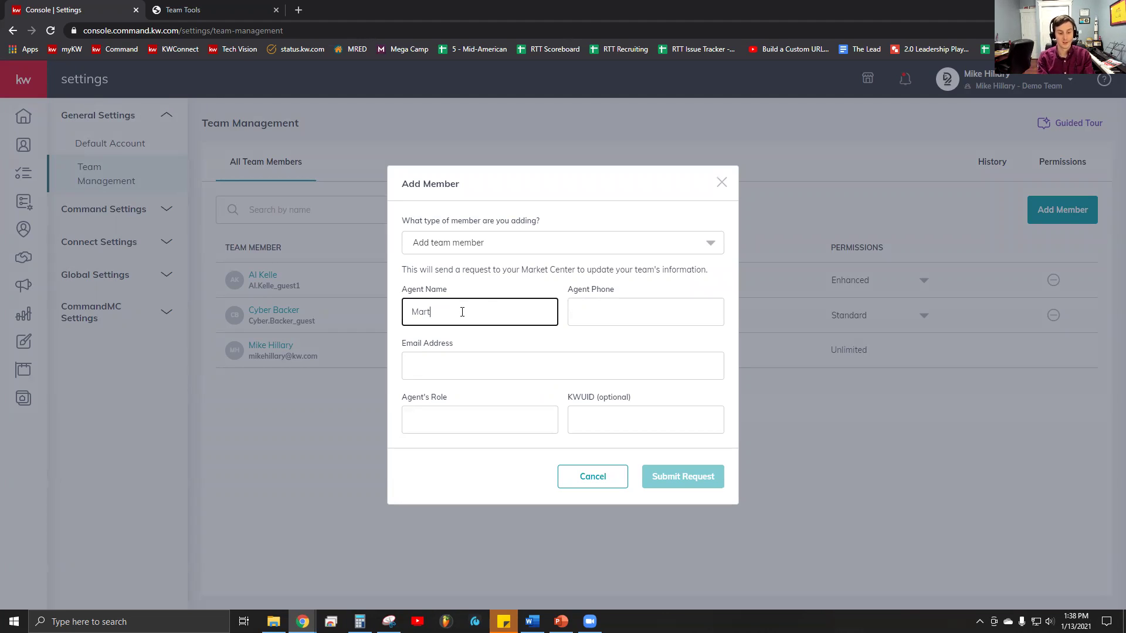
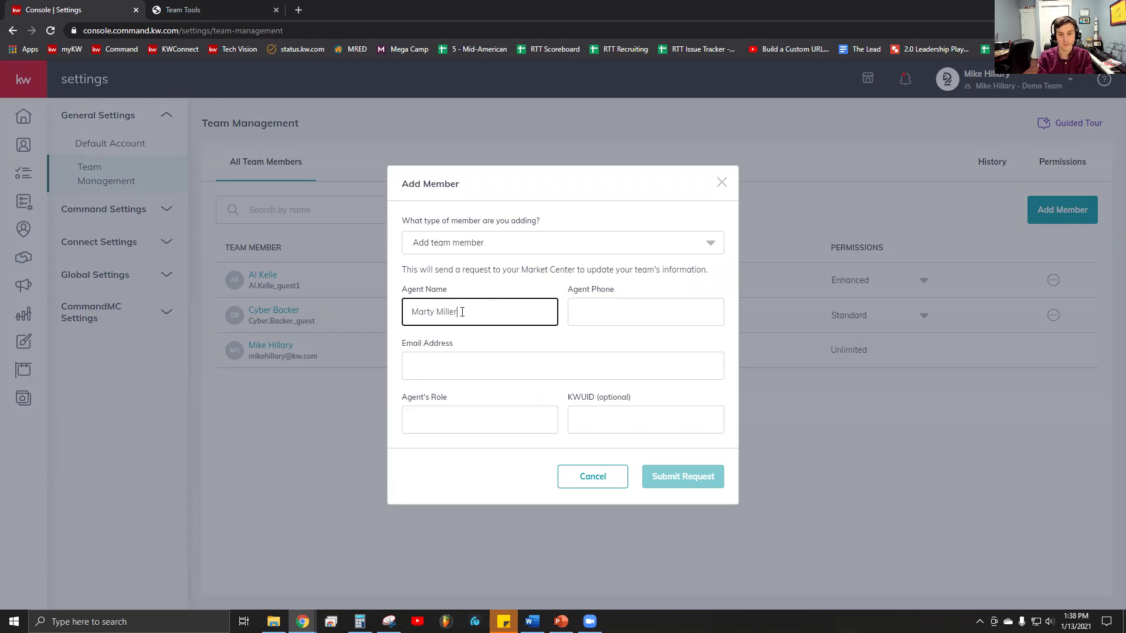
{"action": "key", "text": "Tab"}
{"action": "type", "text": "5125"}
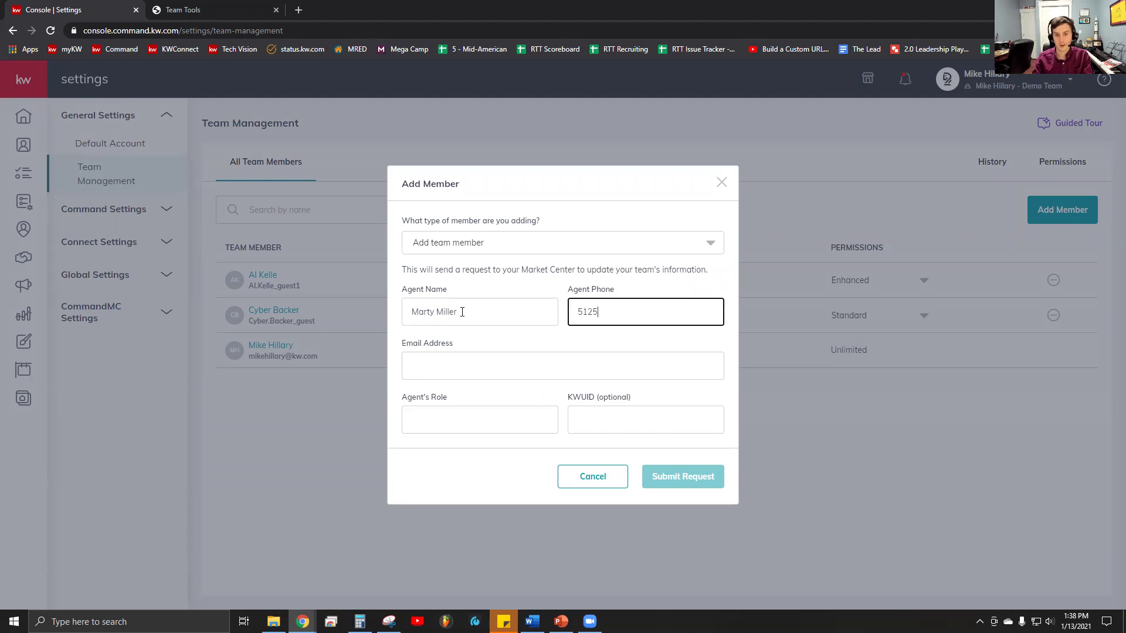
{"action": "type", "text": "55555"}
{"action": "key", "text": "Tab"}
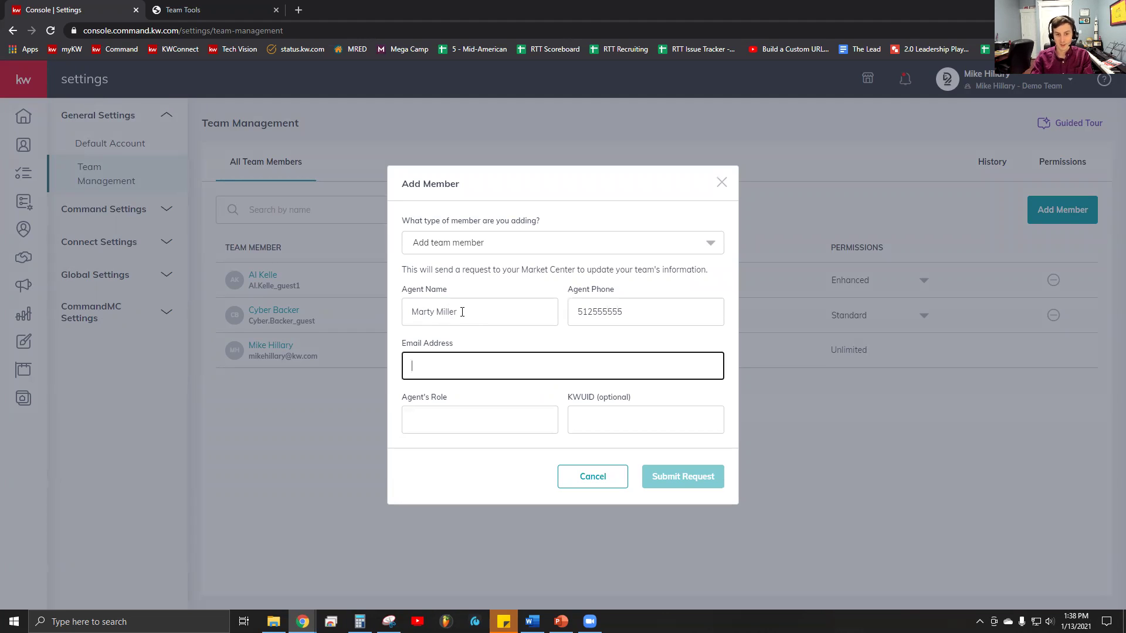
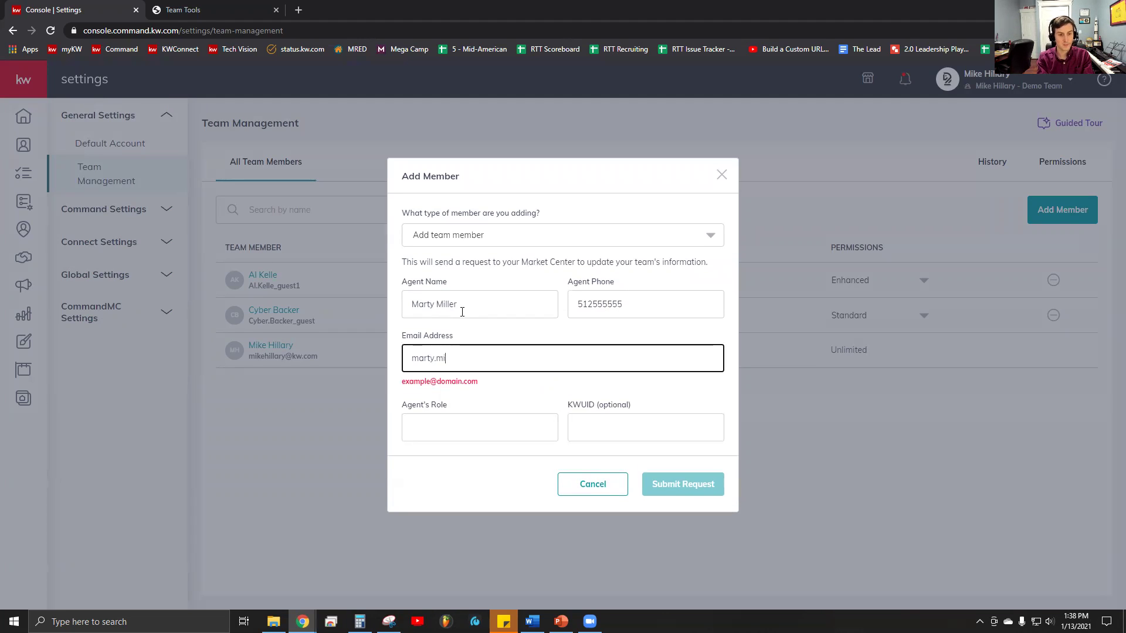
{"action": "key", "text": "Tab"}
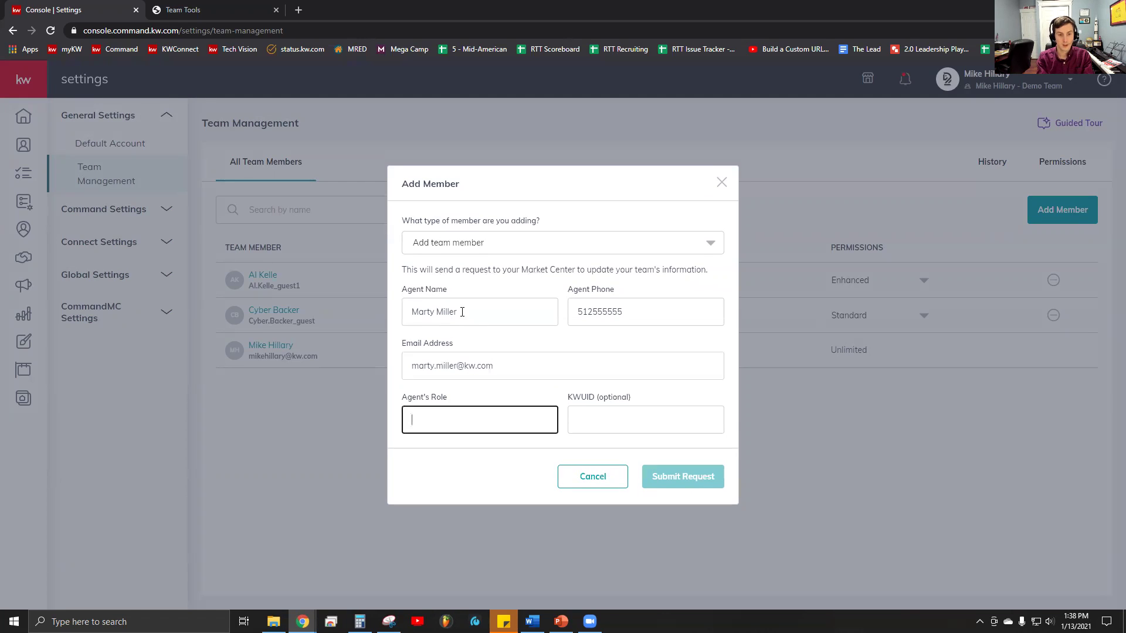
{"action": "type", "text": "Coac"}
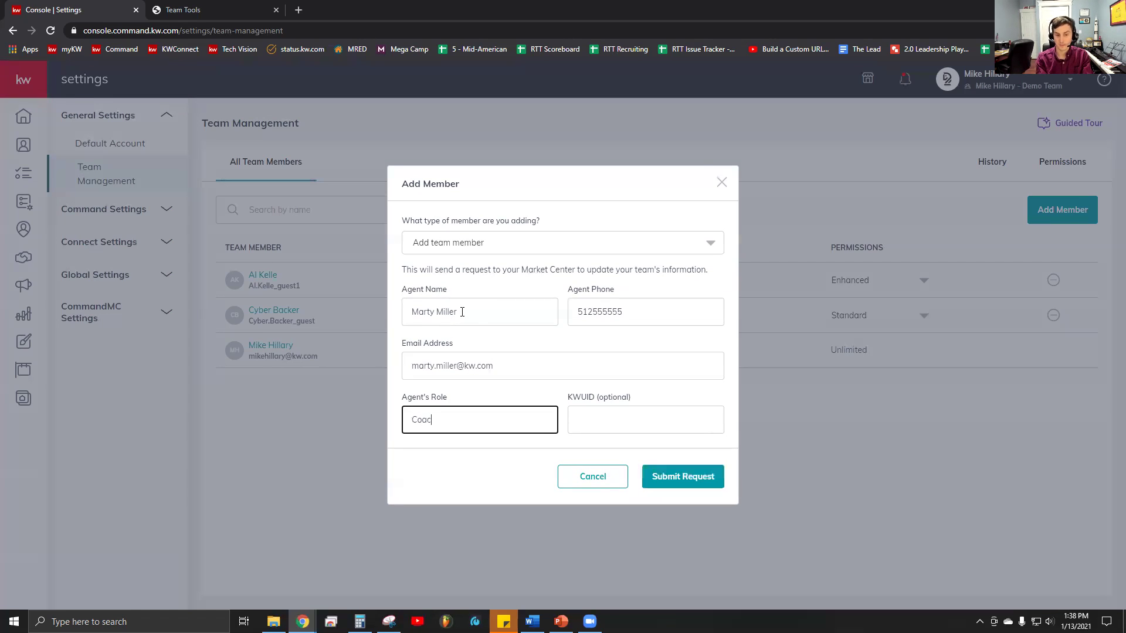
{"action": "type", "text": "hing Program"}
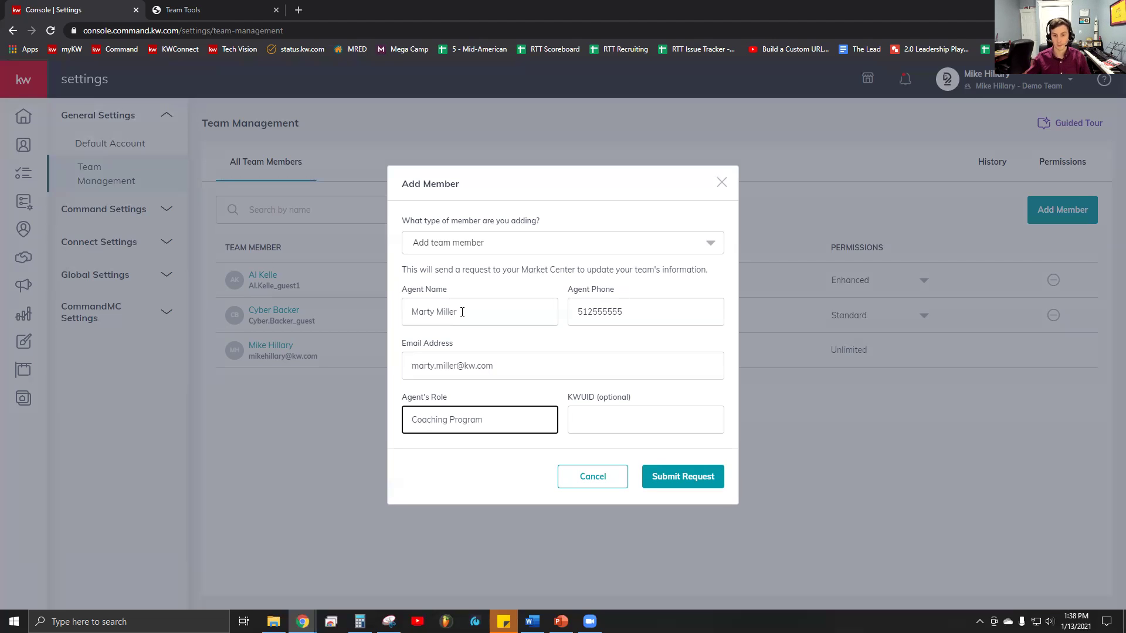
- Submit the Add Member request for the new coaching agent
{"action": "left_click", "coordinate": [674, 483]}
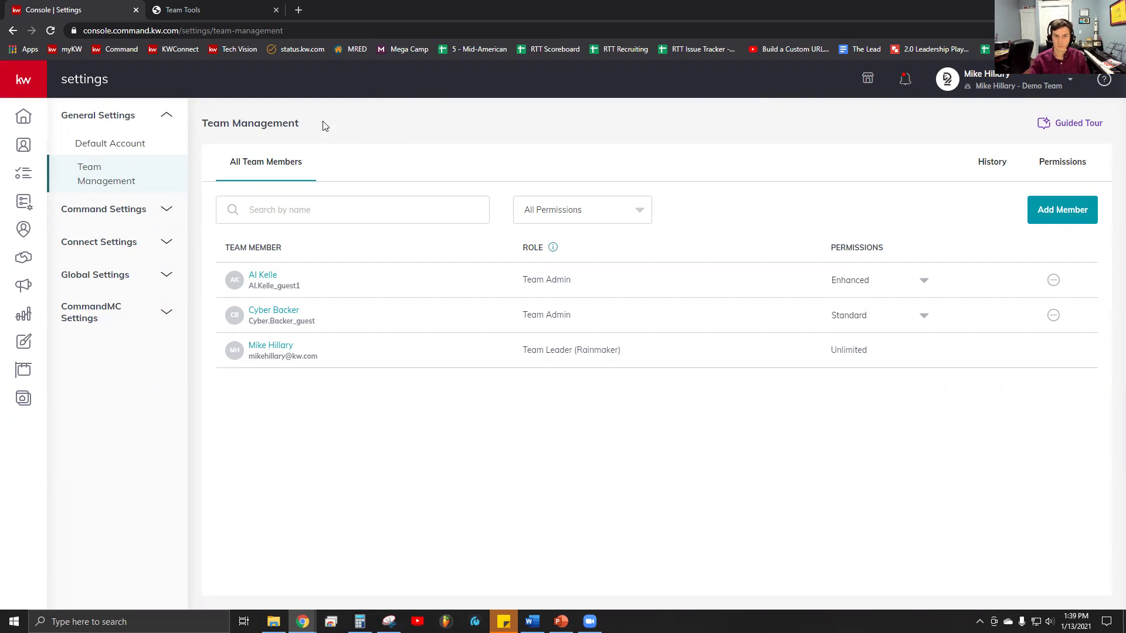
{"action": "left_click", "coordinate": [196, 12]}
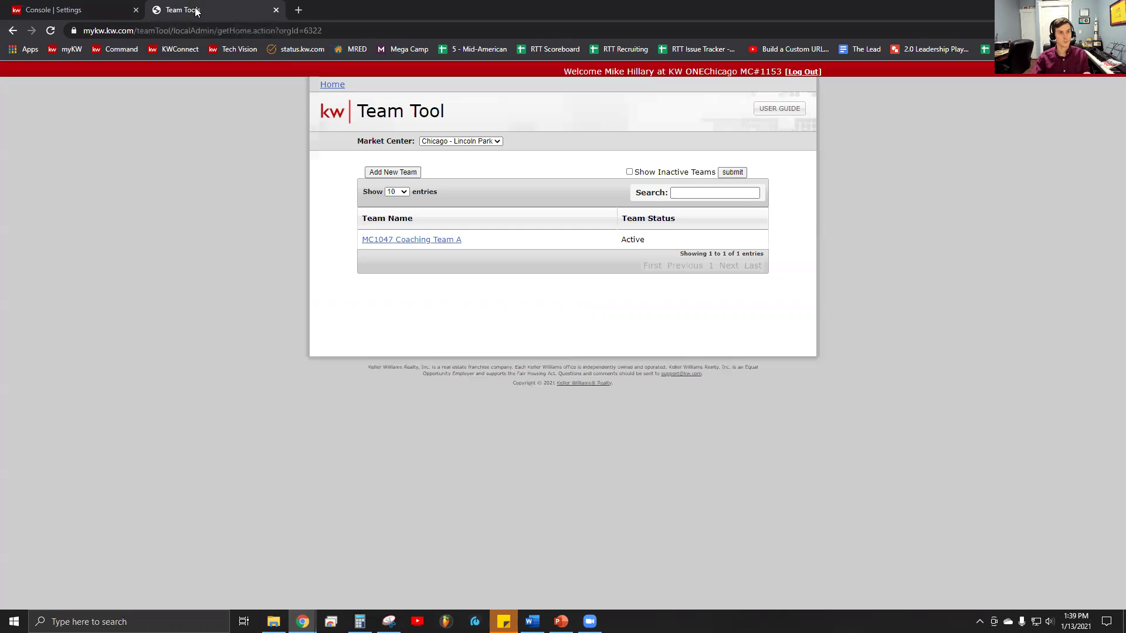
{"action": "left_click", "coordinate": [106, 10]}
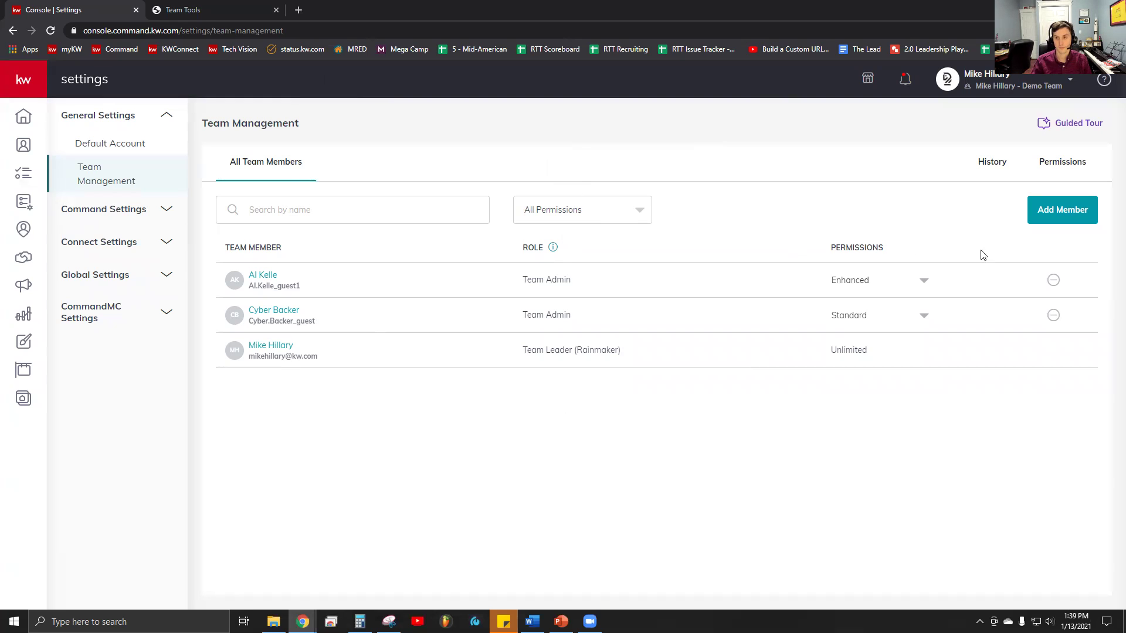
{"action": "left_click_drag", "start_coordinate": [870, 350], "coordinate": [837, 351]}
{"action": "left_click", "coordinate": [860, 228]}
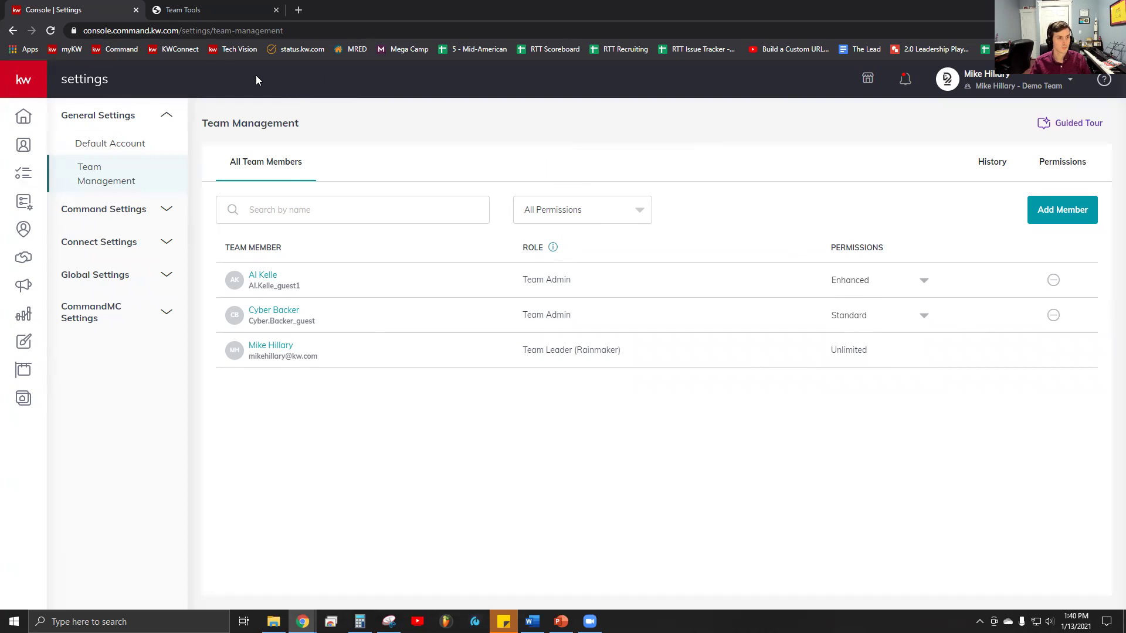
{"action": "left_click", "coordinate": [197, 7]}
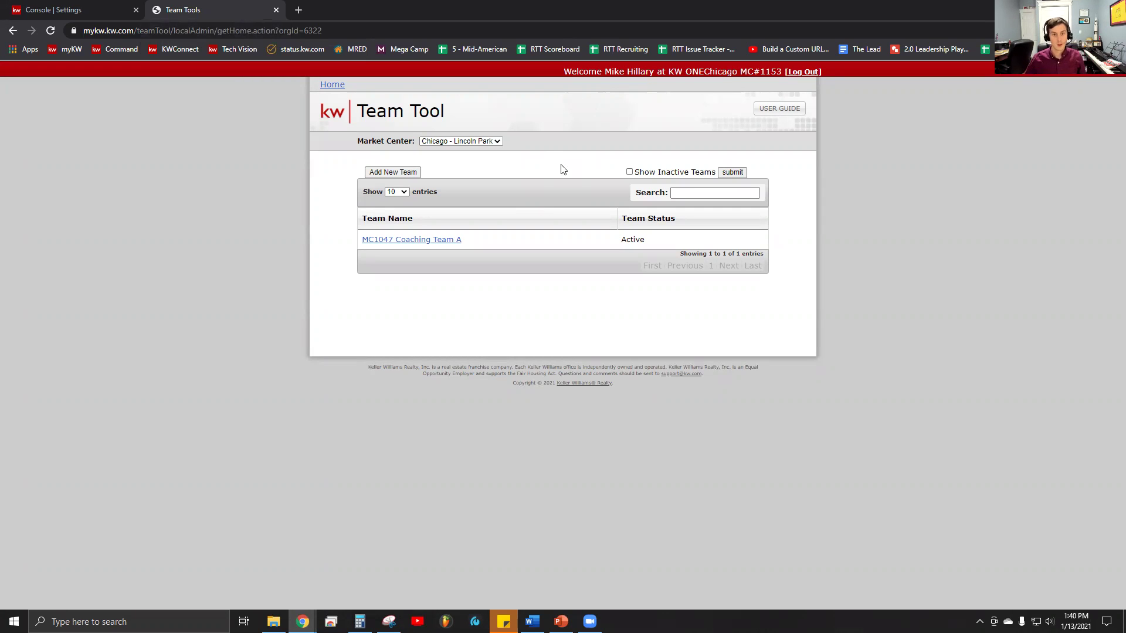
{"action": "left_click", "coordinate": [472, 142]}
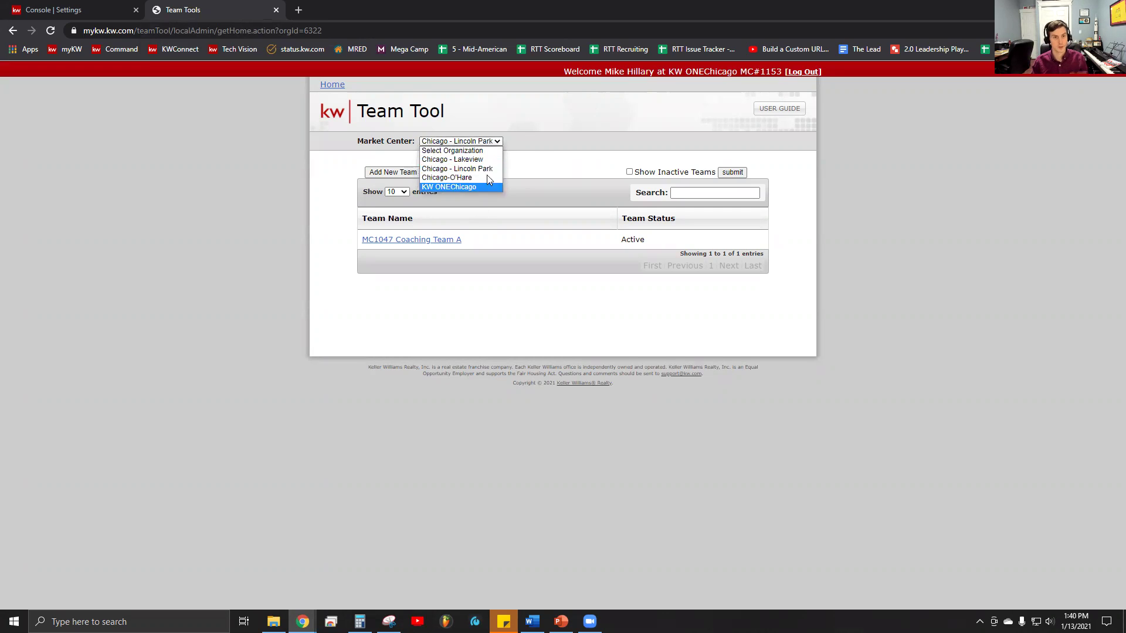
{"action": "left_click", "coordinate": [545, 138]}
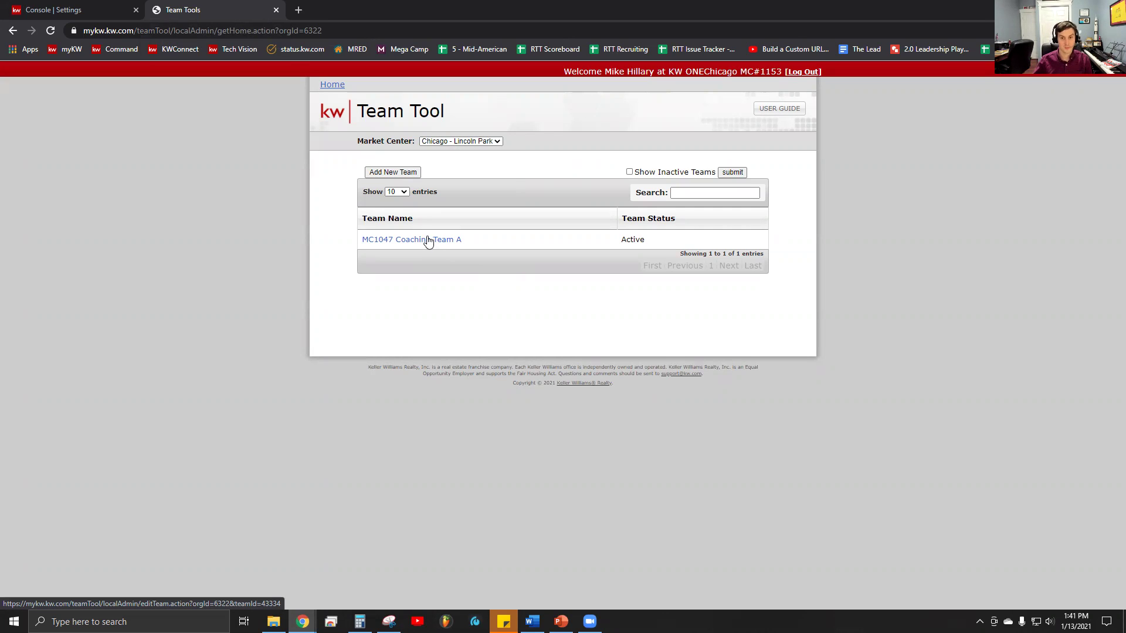
- Open MC1047 Coaching Team A for editing and view its Team Members tab
{"action": "left_click", "coordinate": [428, 240]}
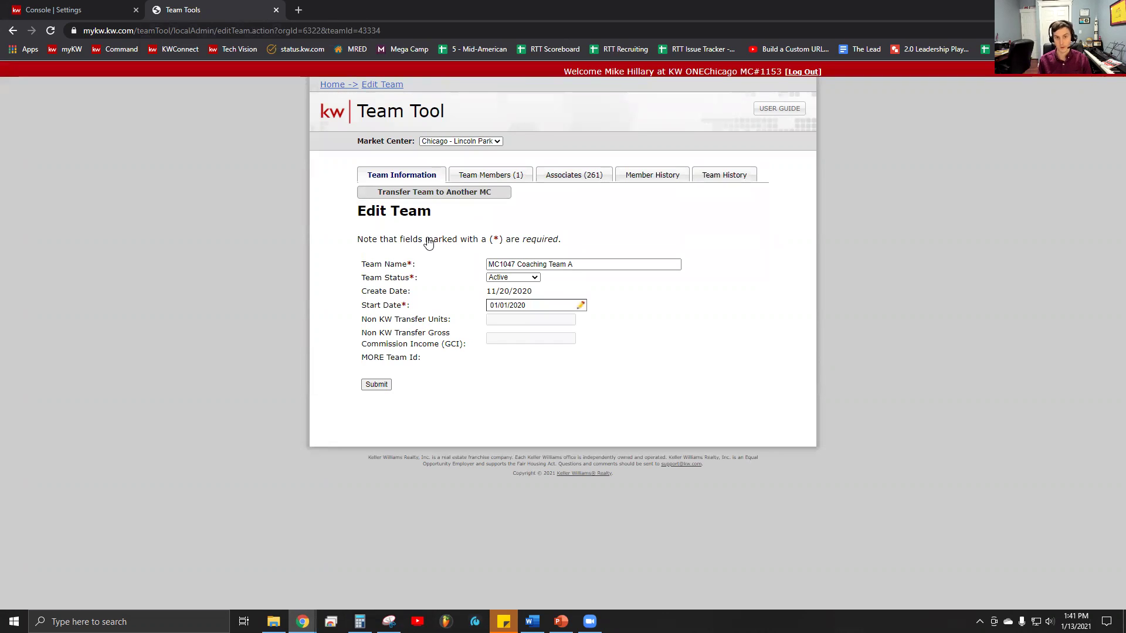
{"action": "left_click", "coordinate": [596, 265]}
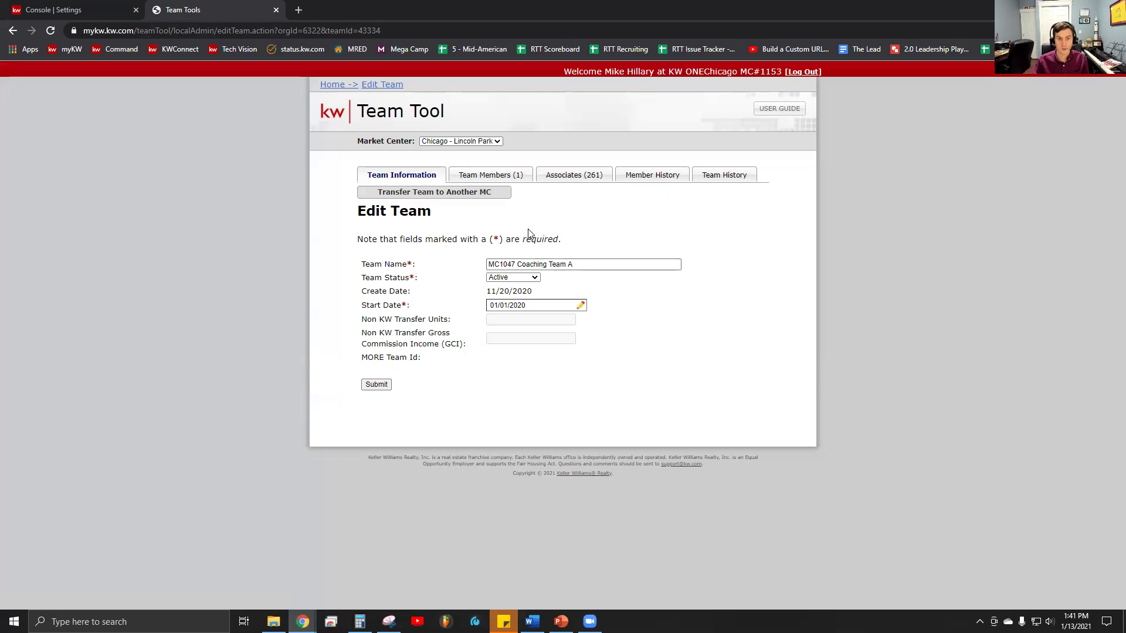
{"action": "left_click", "coordinate": [510, 182]}
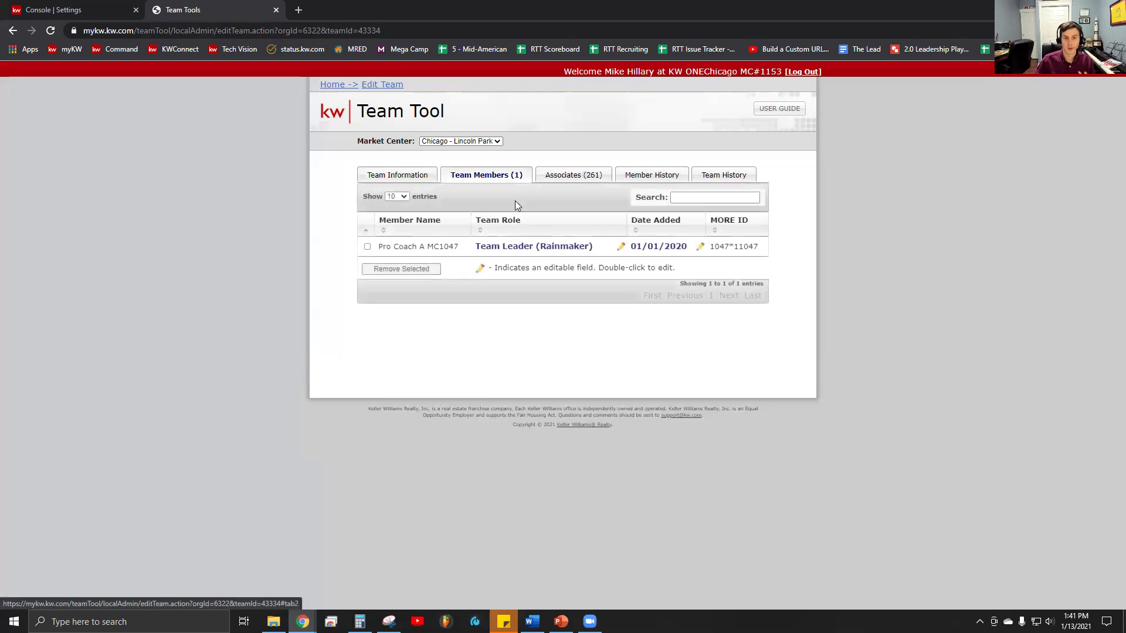
- Search Associates for 'mike', tick the second match, then return to Team Members
{"action": "left_click", "coordinate": [575, 175]}
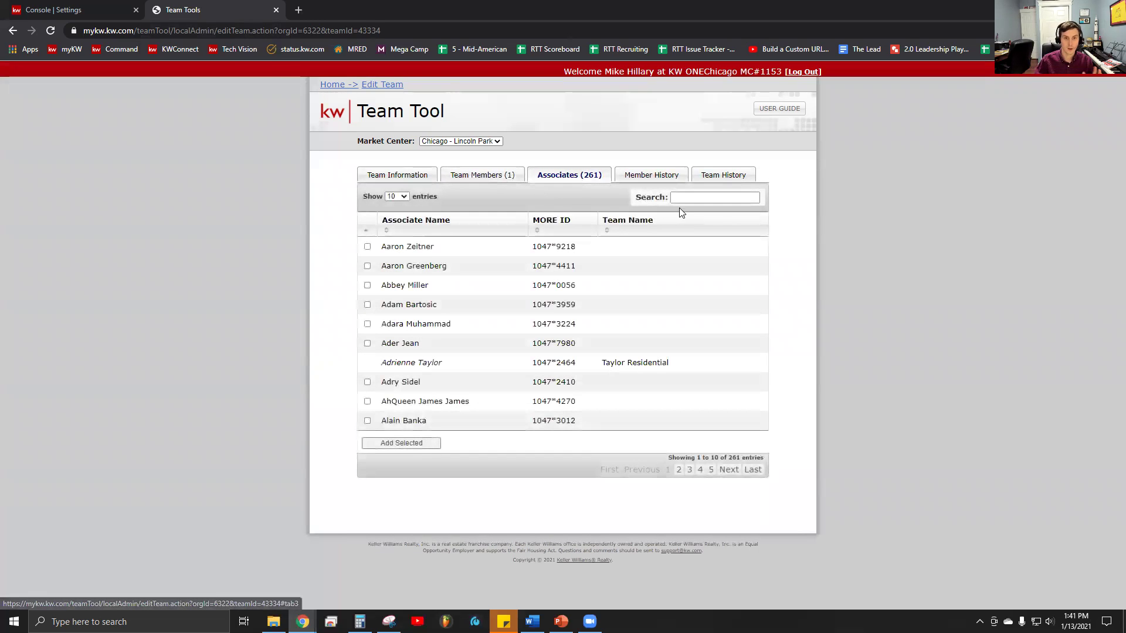
{"action": "left_click", "coordinate": [688, 199]}
{"action": "type", "text": "mike"}
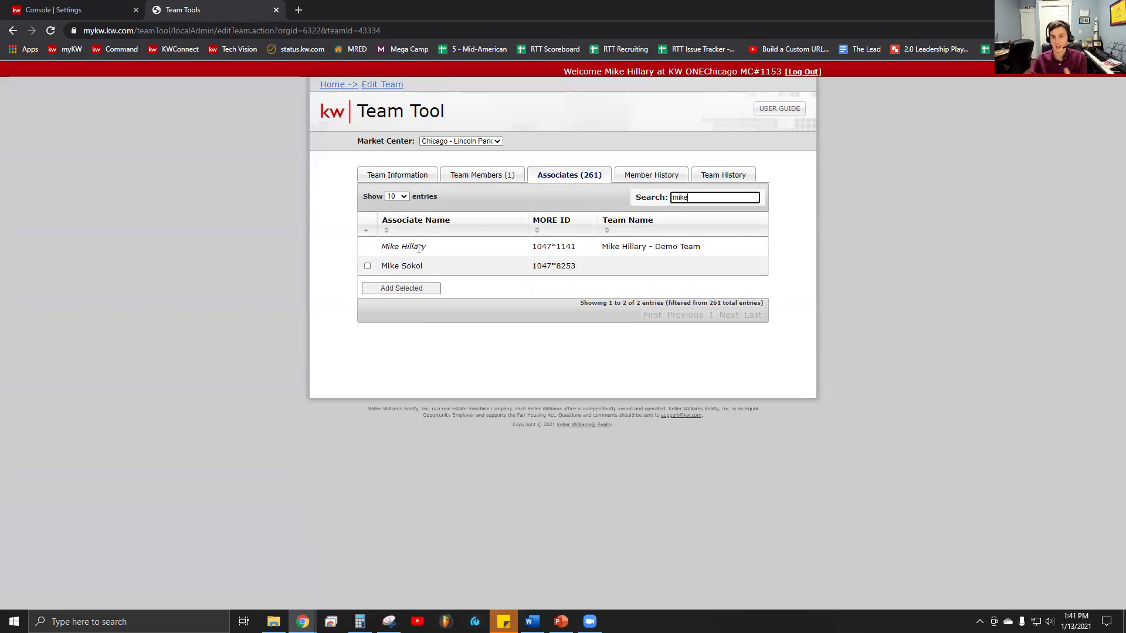
{"action": "left_click", "coordinate": [367, 267]}
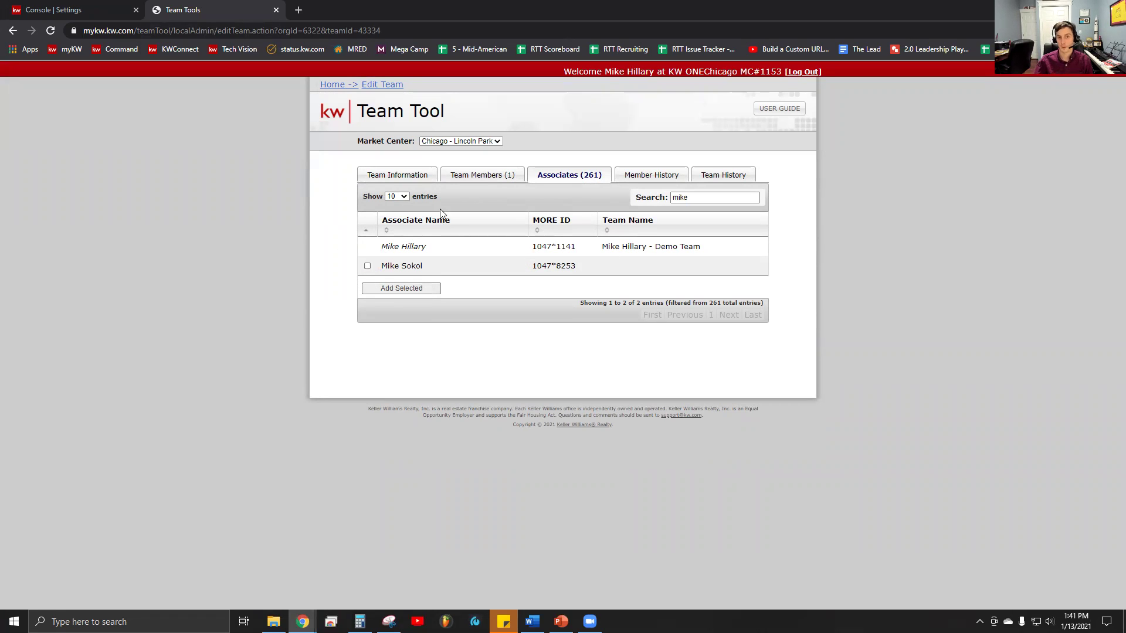
{"action": "left_click", "coordinate": [489, 175]}
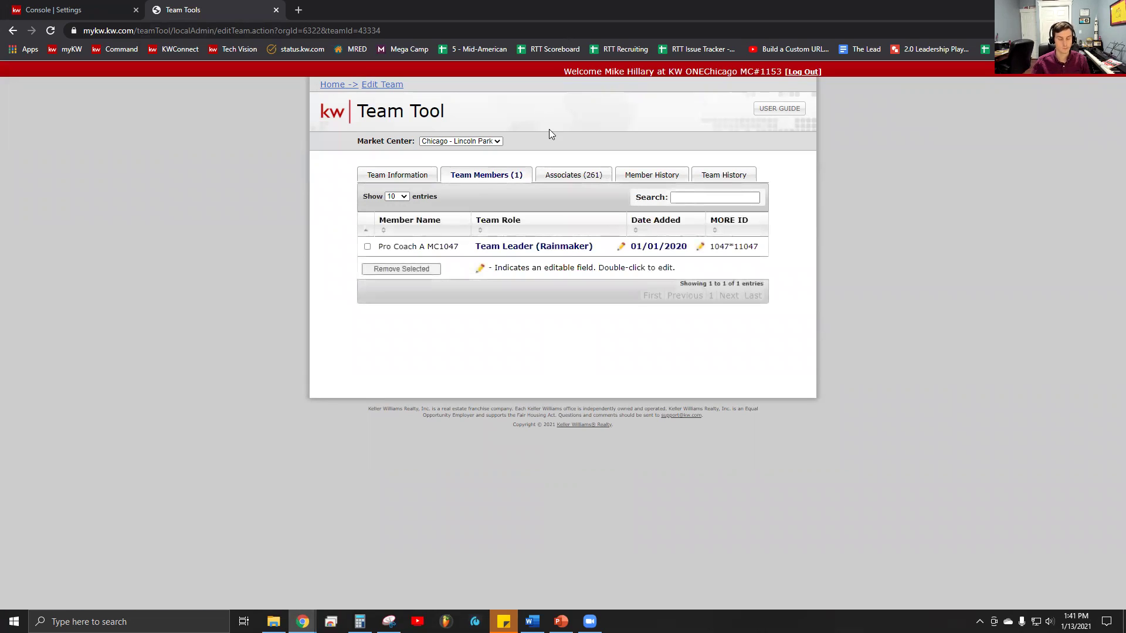
- Switch to the Console | Settings browser tab showing Team Management
{"action": "left_click", "coordinate": [82, 12]}
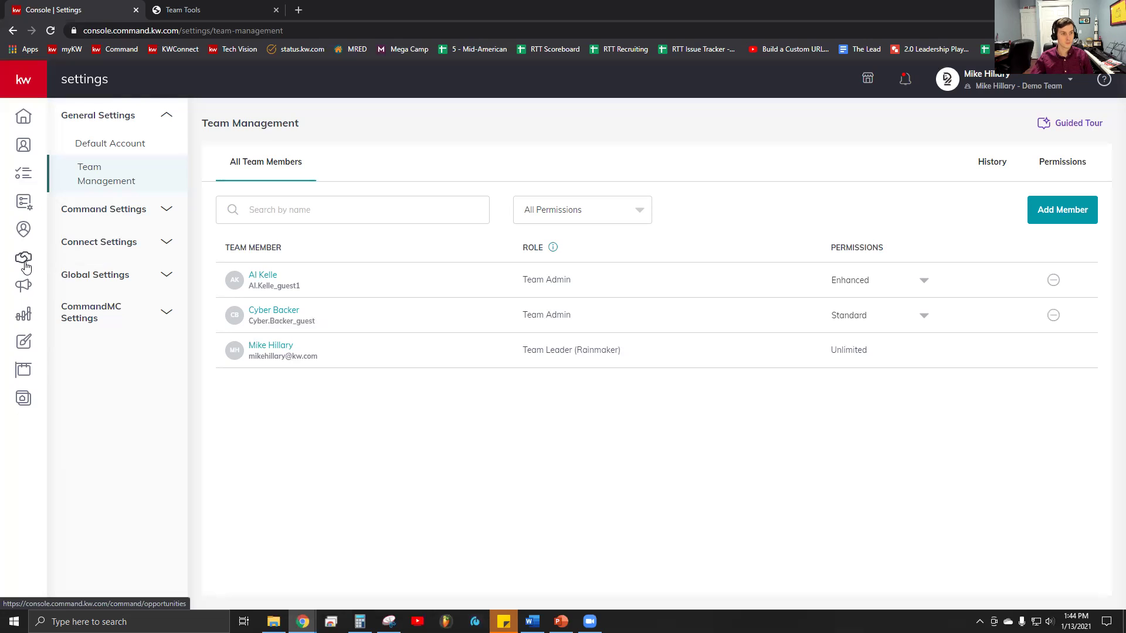
- Check the Team Tool's team info, then open the agent's All Opportunities table in KW Command
{"action": "left_click", "coordinate": [26, 267]}
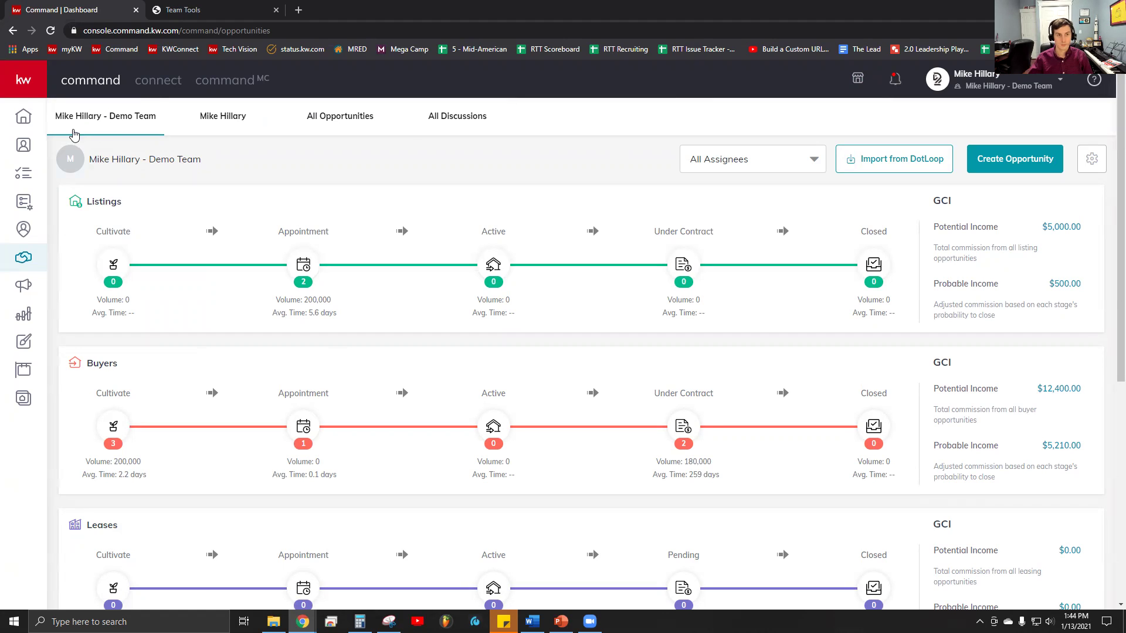
{"action": "left_click", "coordinate": [182, 11]}
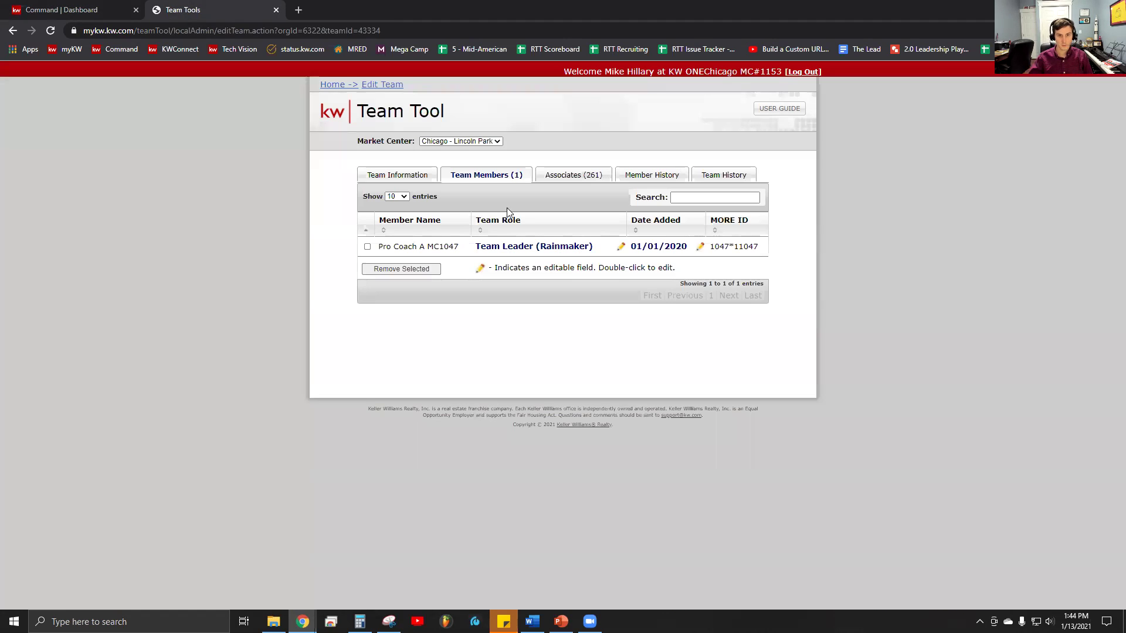
{"action": "left_click", "coordinate": [422, 175]}
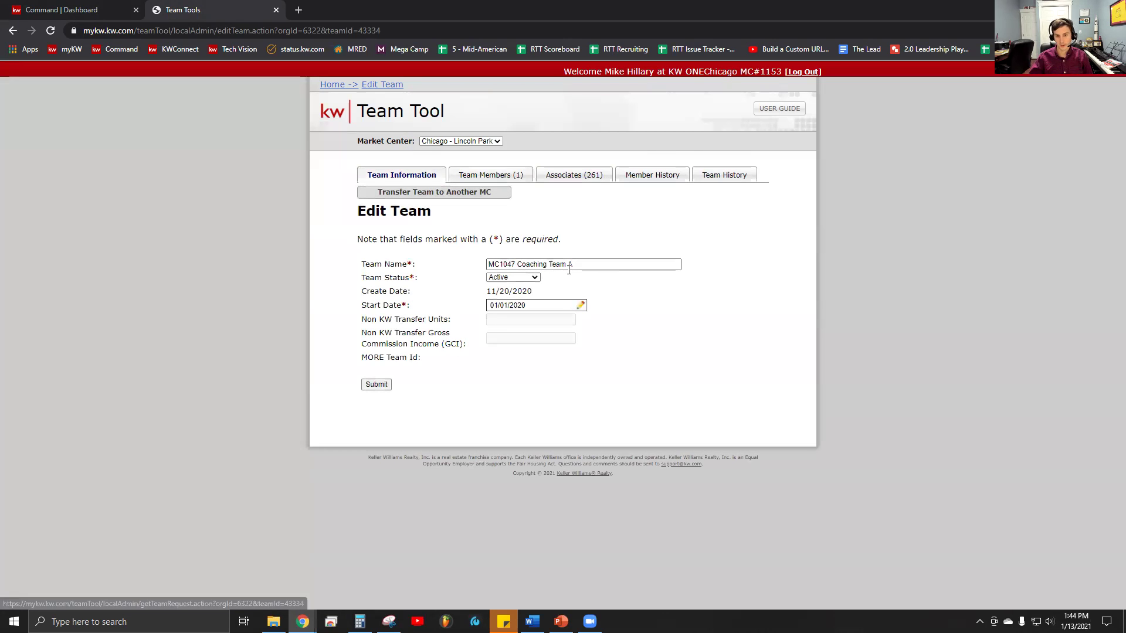
{"action": "left_click", "coordinate": [78, 13]}
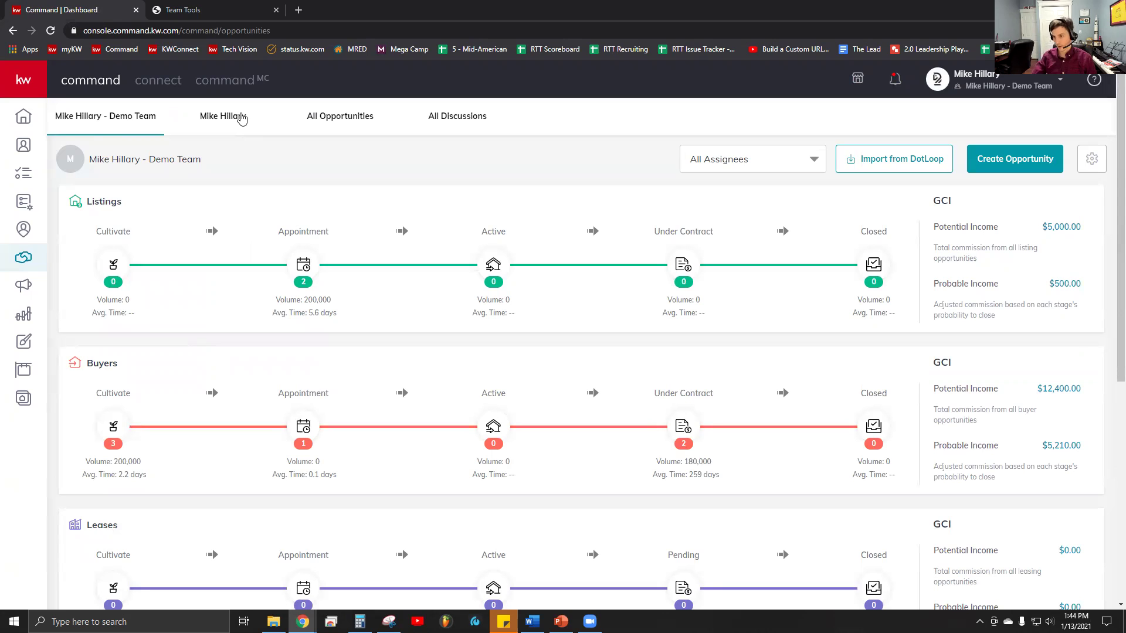
{"action": "left_click", "coordinate": [241, 117]}
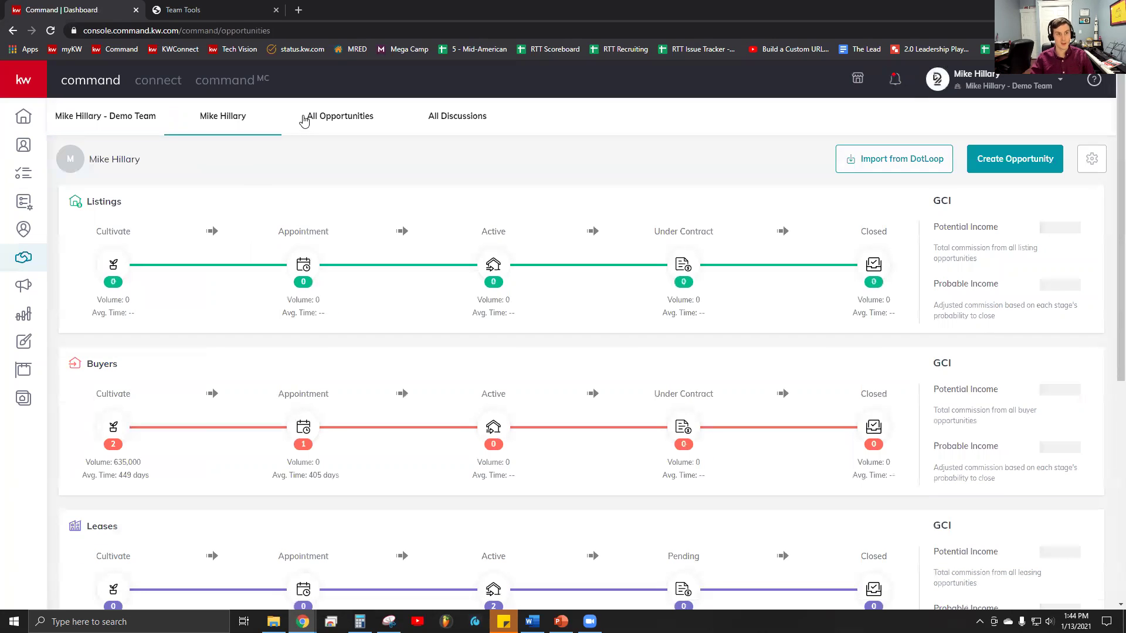
{"action": "left_click", "coordinate": [303, 118]}
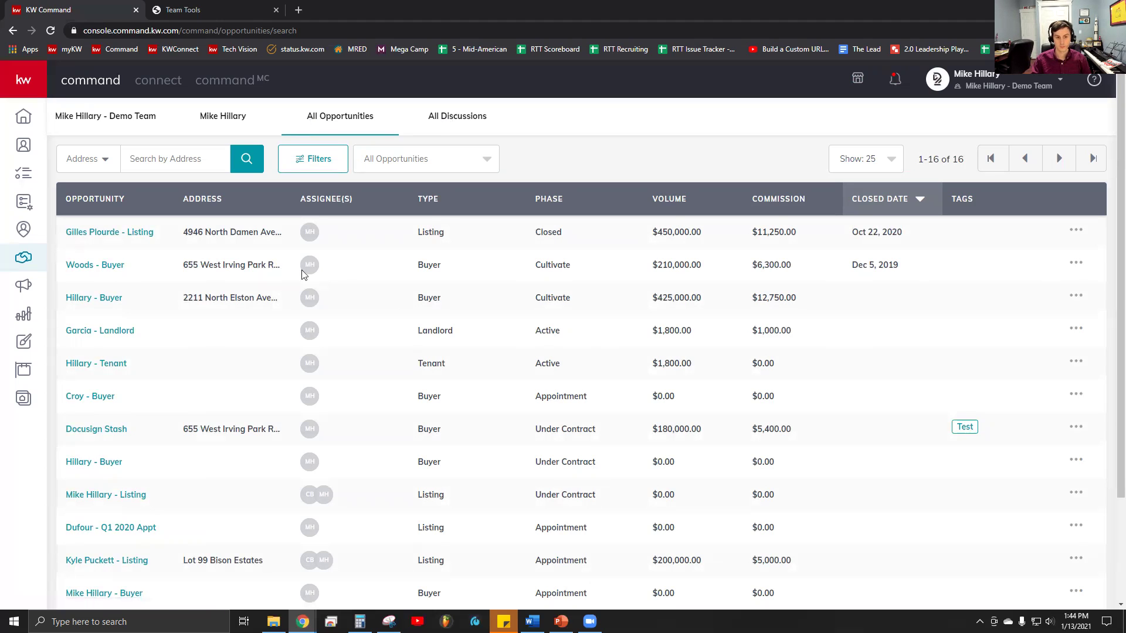
{"action": "left_click_drag", "start_coordinate": [126, 331], "coordinate": [165, 317]}
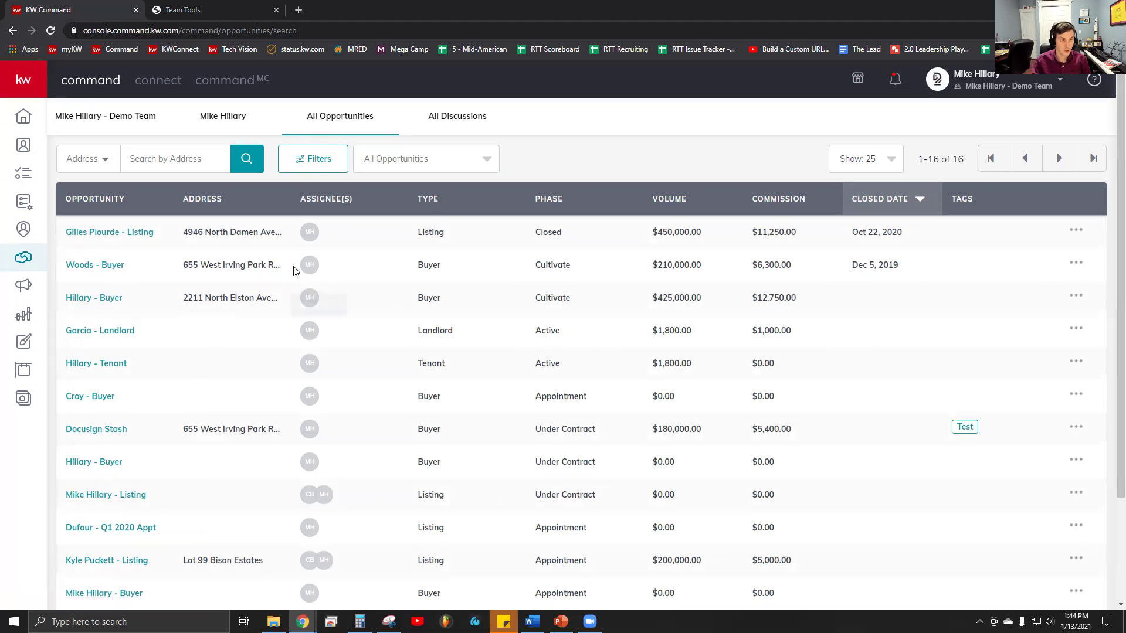
{"action": "scroll", "coordinate": [339, 489], "scroll_direction": "down", "scroll_amount": 2}
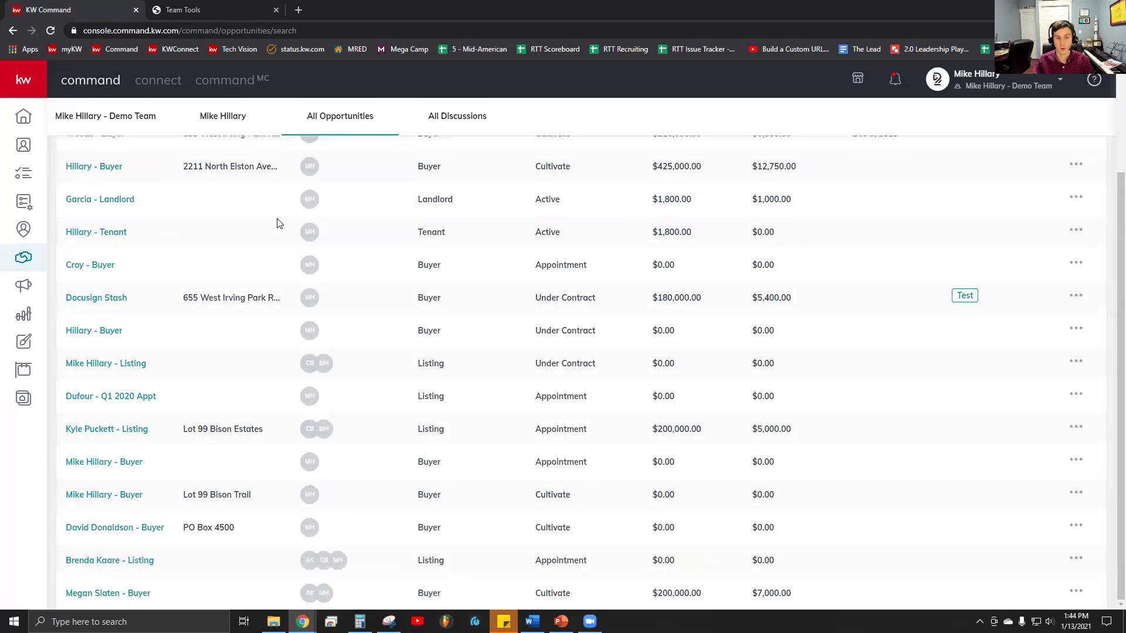
{"action": "scroll", "coordinate": [501, 402], "scroll_direction": "up", "scroll_amount": 2}
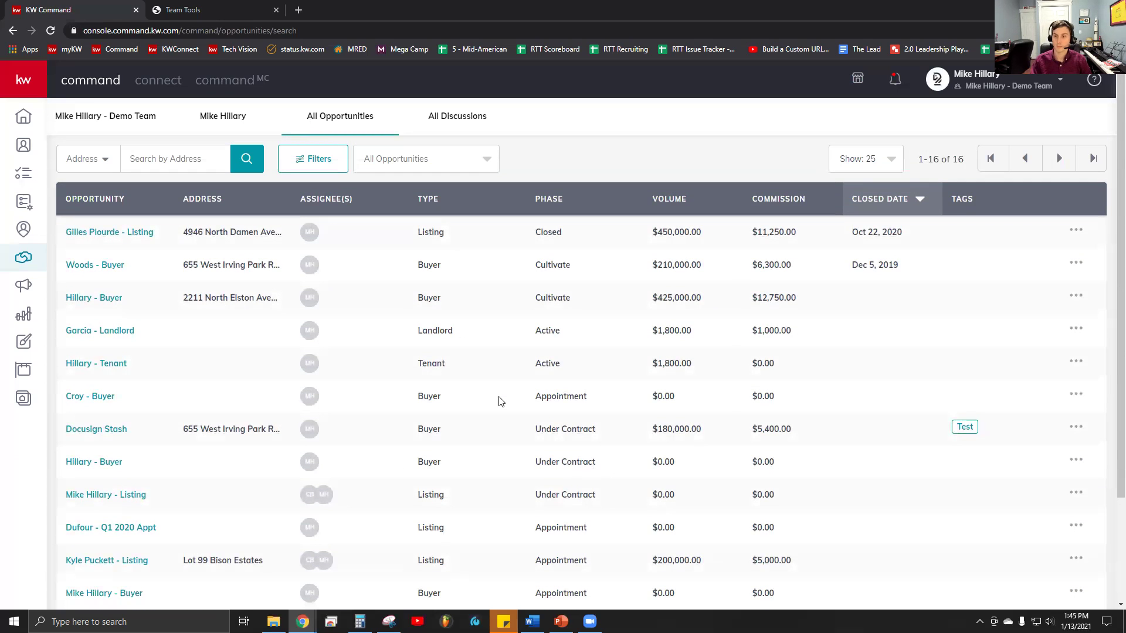